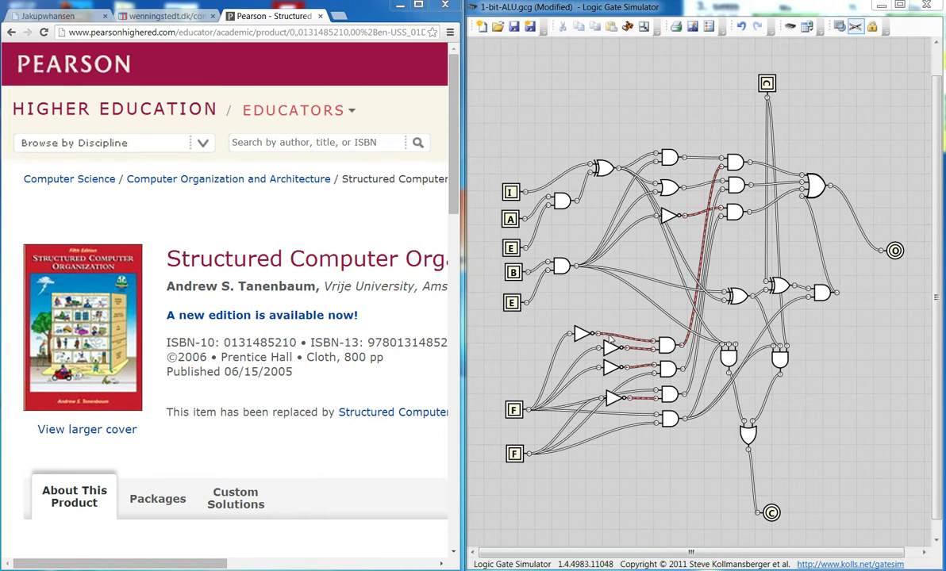
# - Bring up the wenningstedt.dk page showing Figure 3-19 and the 1-bit ALU function table
pyautogui.click(169, 14)
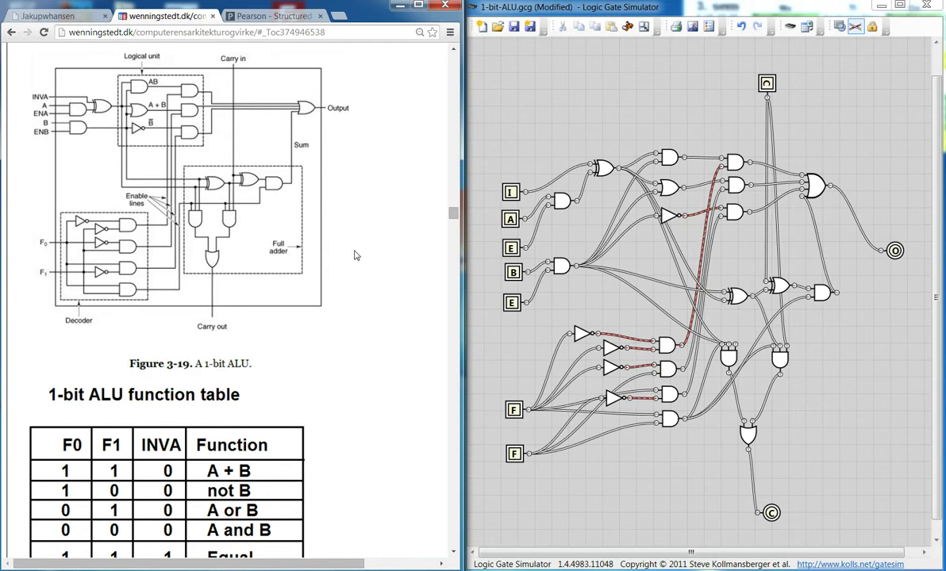
pyautogui.scroll(-1, 355, 255)
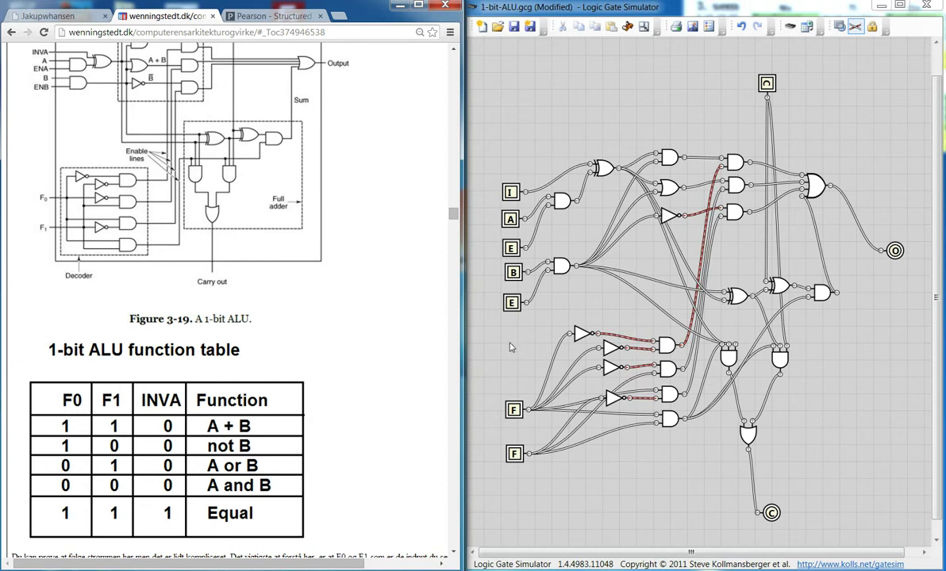
pyautogui.scroll(1, 411, 343)
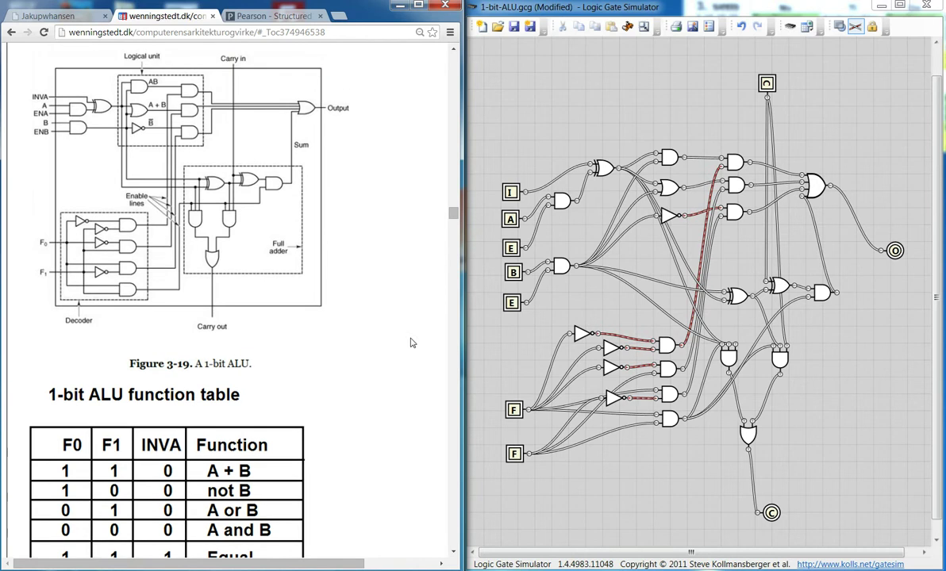
# - Turn on F0, F1, ENA and ENB to select the A + B function
pyautogui.click(514, 409)
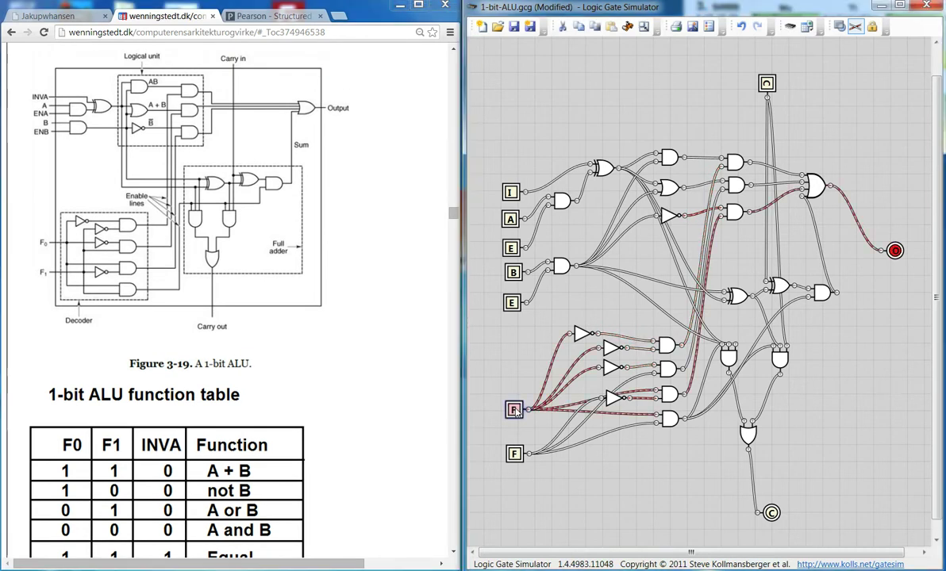
pyautogui.click(515, 454)
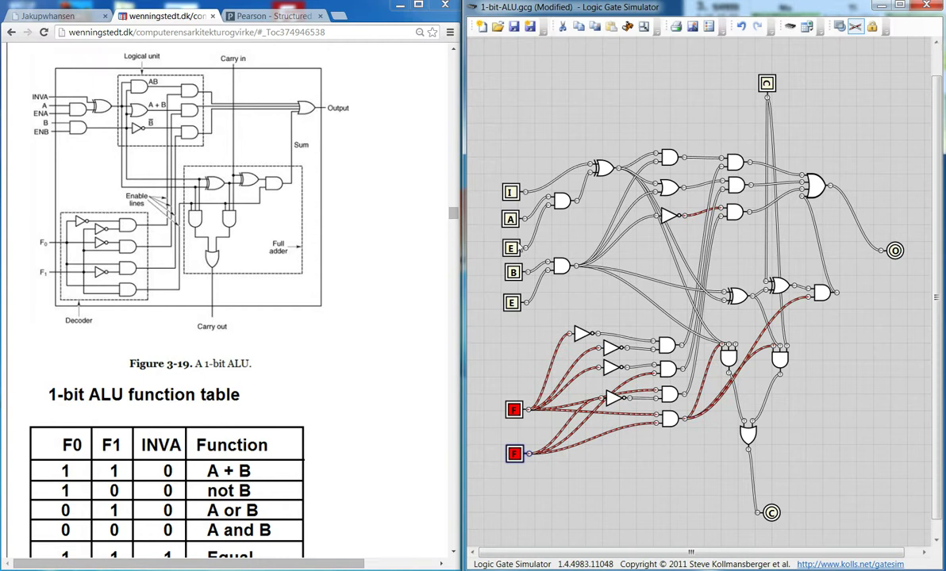
pyautogui.click(511, 249)
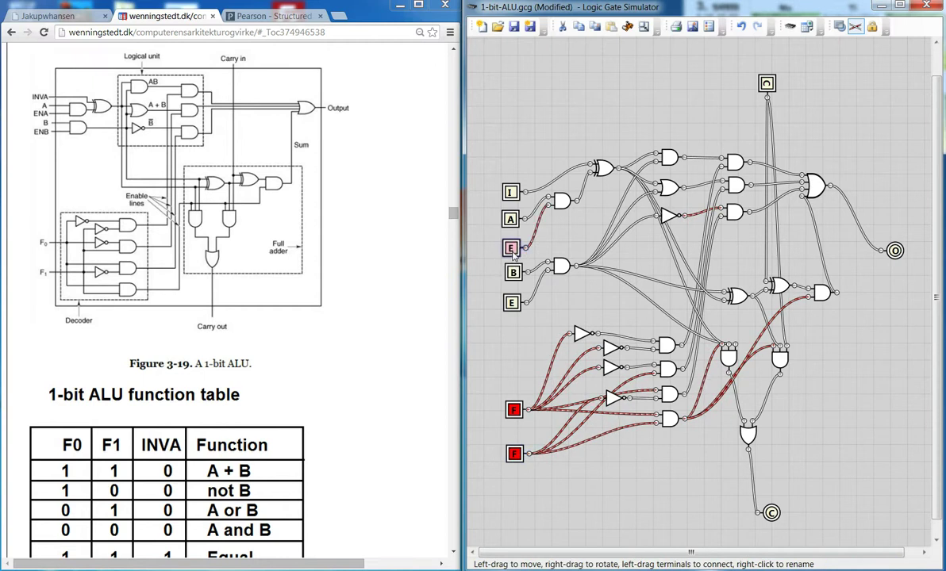
pyautogui.click(512, 304)
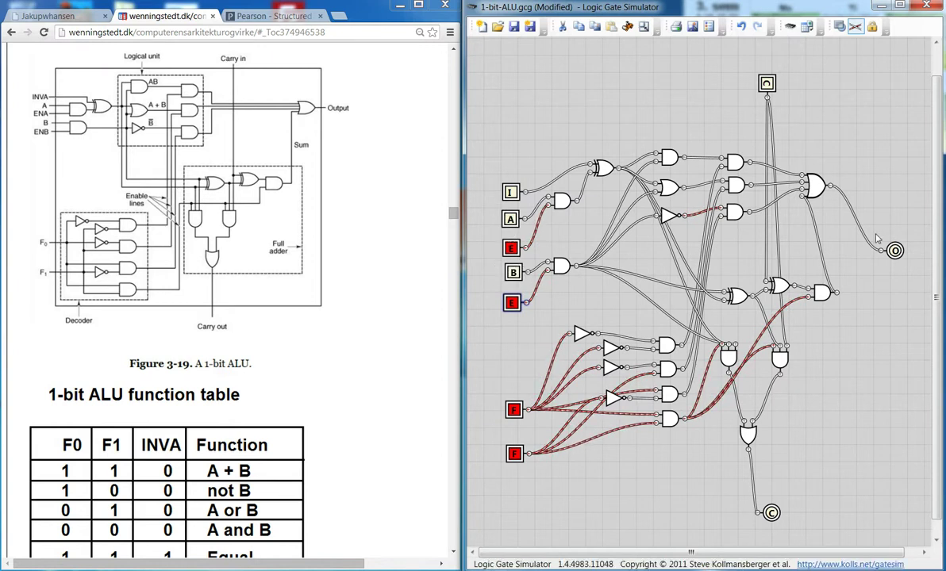
# - Test the sum for A and B combinations 1+0, 1+1 and 0+1 without carry-in
pyautogui.click(511, 219)
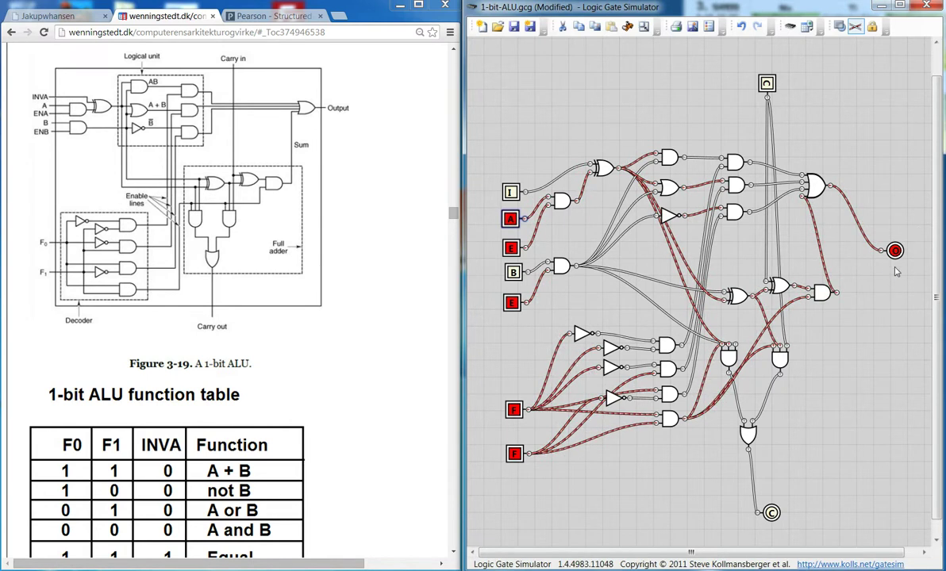
pyautogui.click(513, 273)
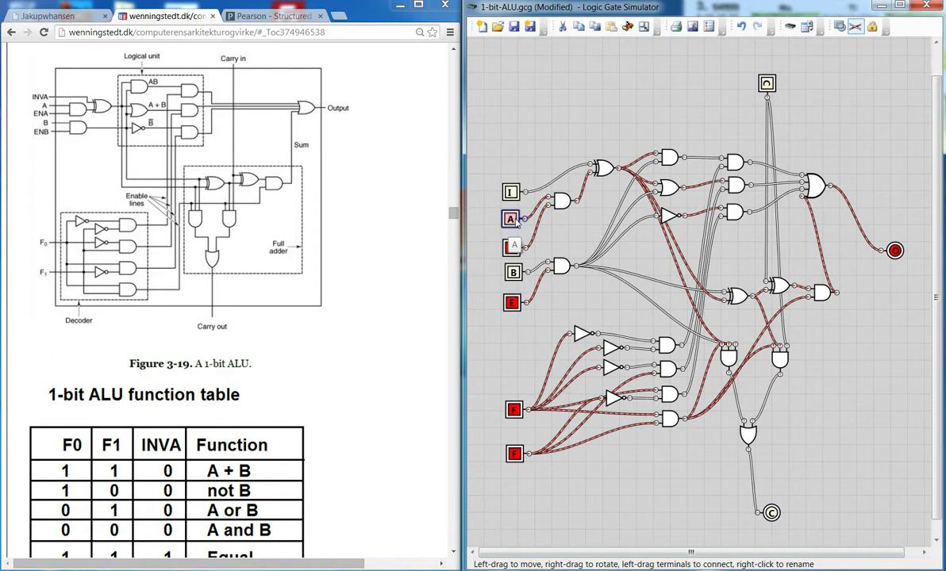
pyautogui.click(514, 225)
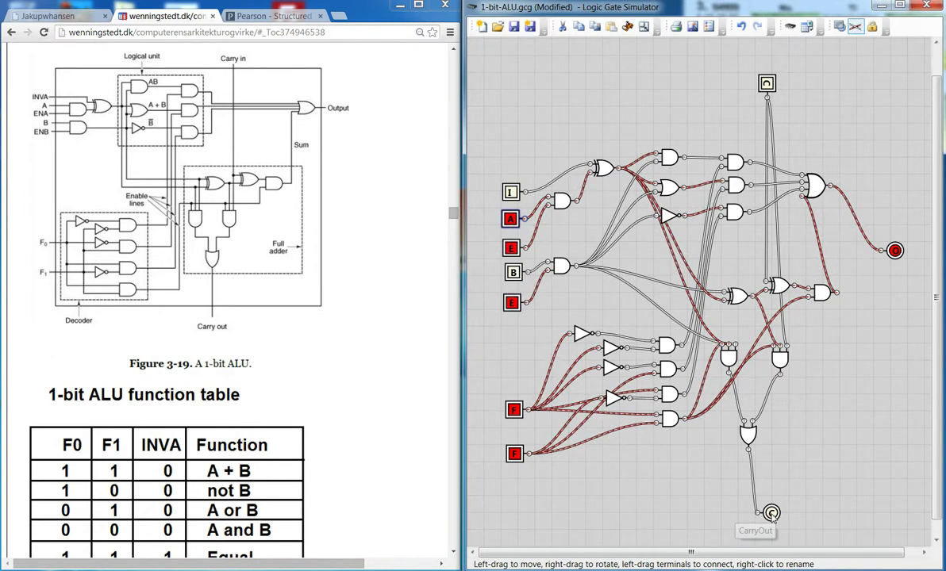
pyautogui.click(514, 272)
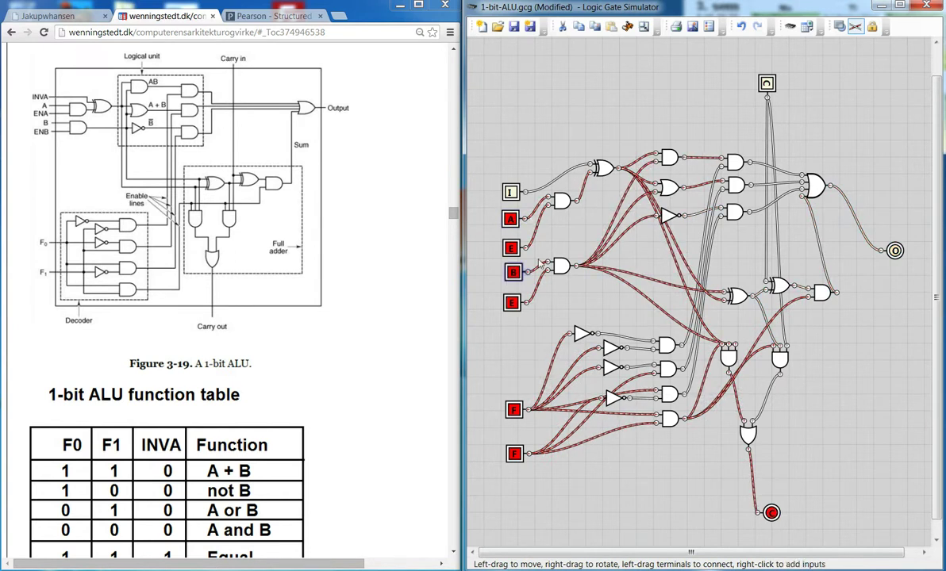
pyautogui.click(512, 222)
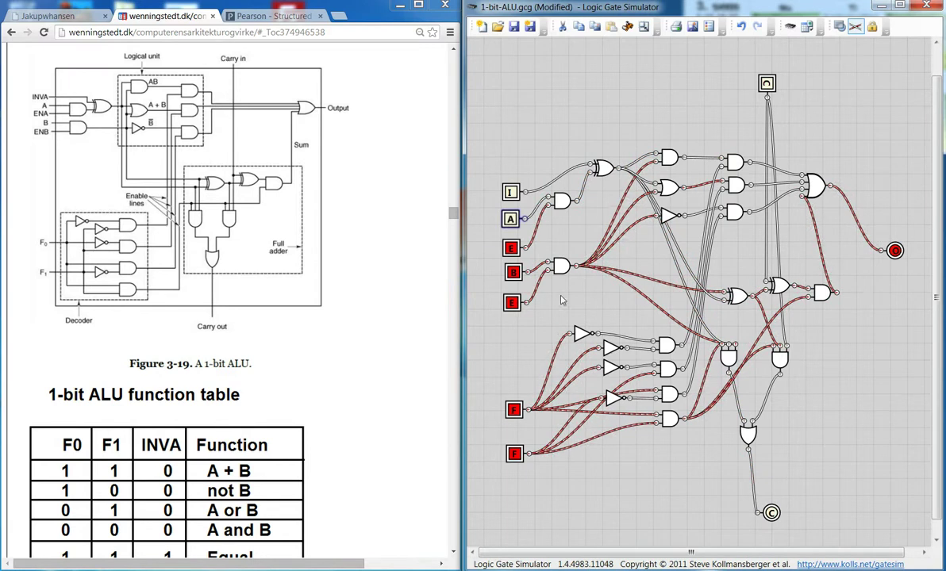
pyautogui.click(512, 220)
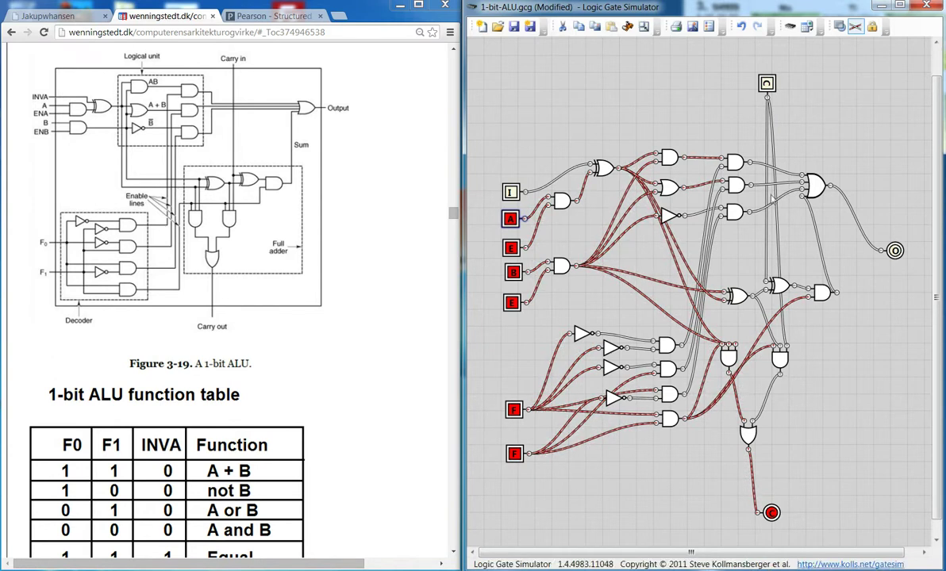
# - Test with carry-in on (1+1+1, then carry-in alone), then turn carry-in, A and B off
pyautogui.click(766, 82)
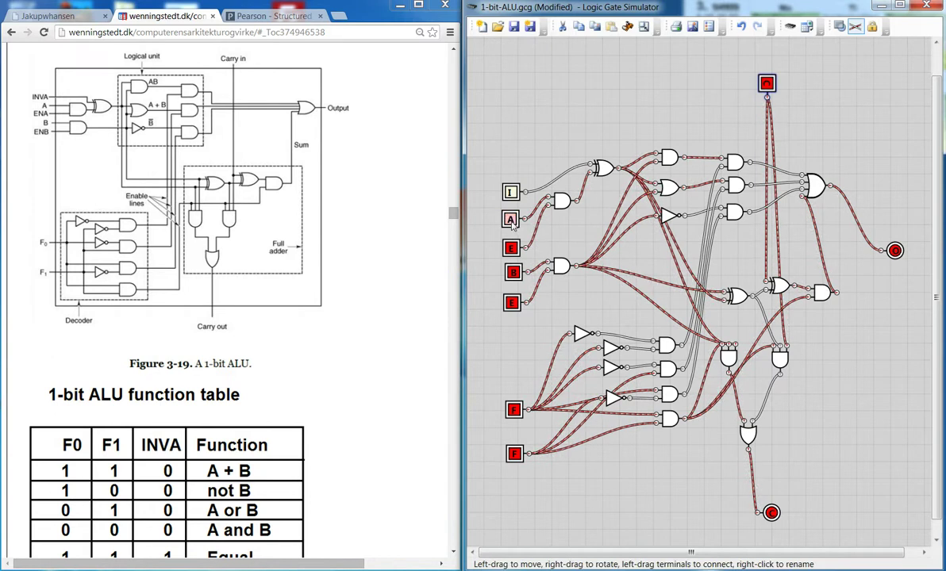
pyautogui.click(511, 221)
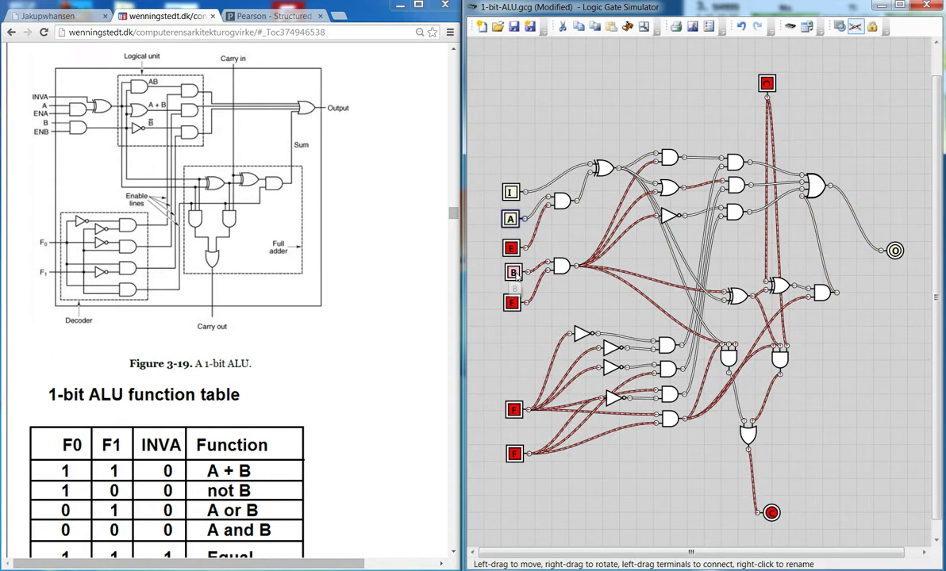
pyautogui.click(513, 272)
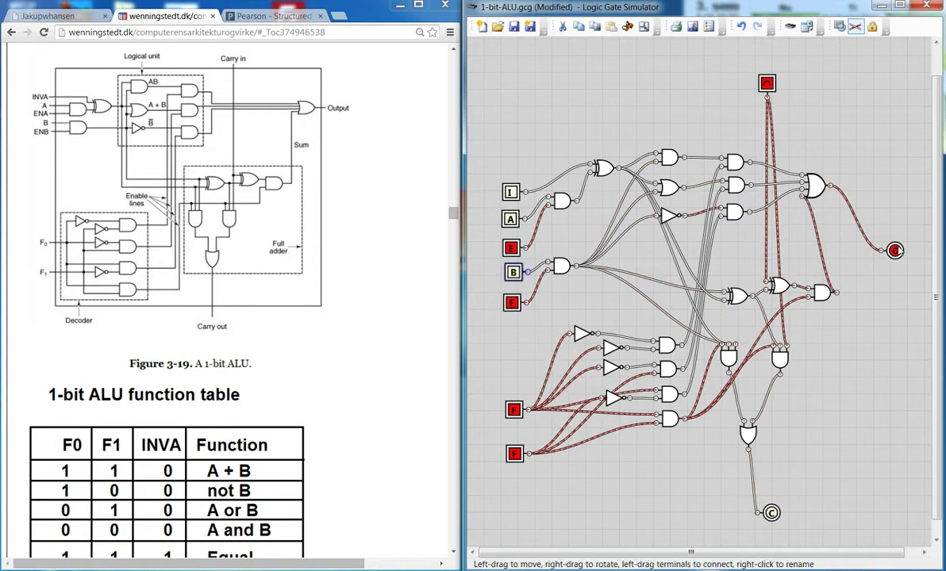
pyautogui.click(766, 85)
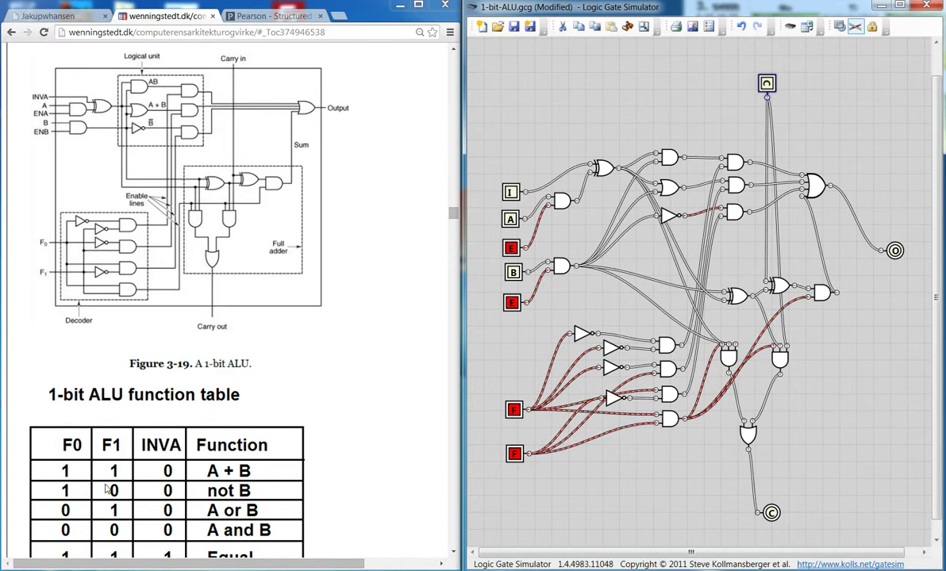
# - Turn F1 off for NOT B and toggle B between 1 and 0, checking the inverted output
pyautogui.click(513, 454)
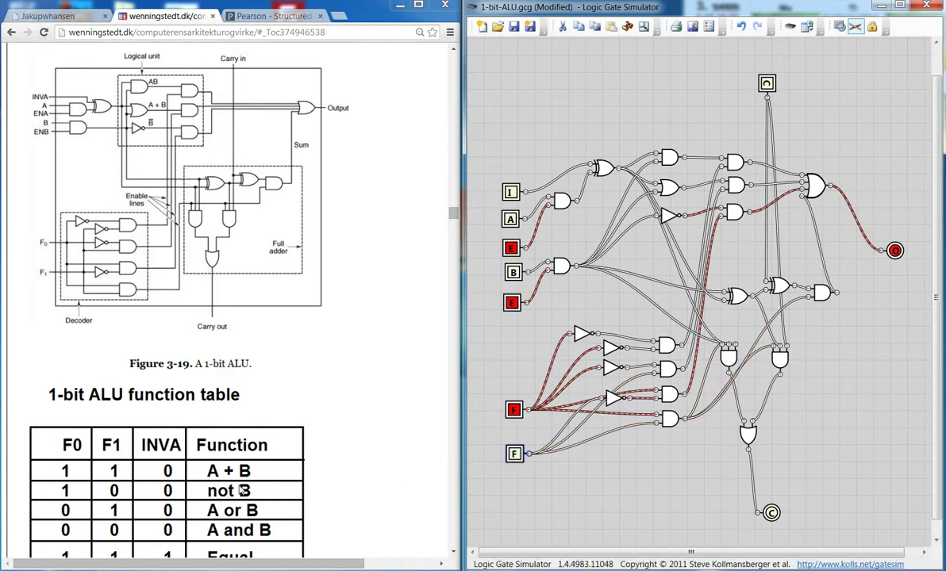
pyautogui.click(514, 271)
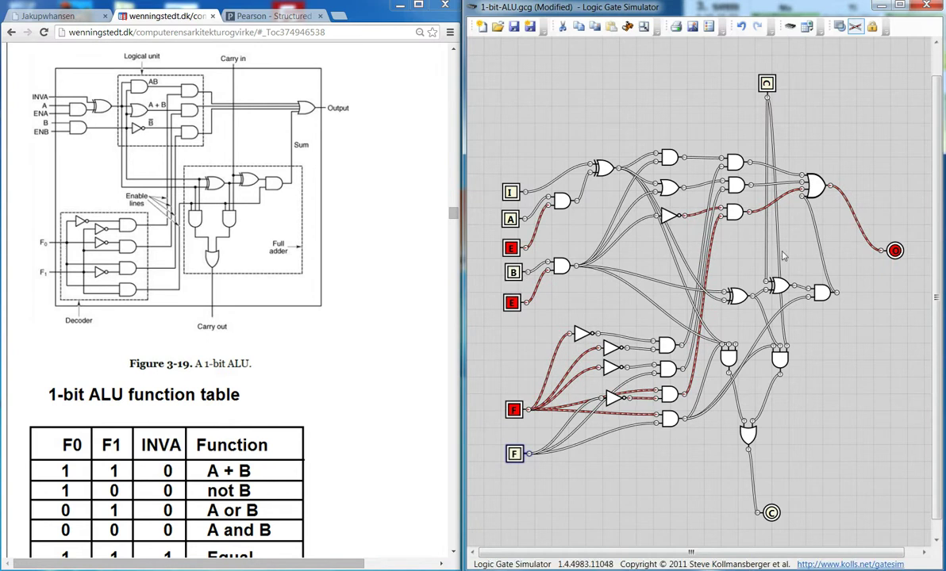
pyautogui.click(512, 273)
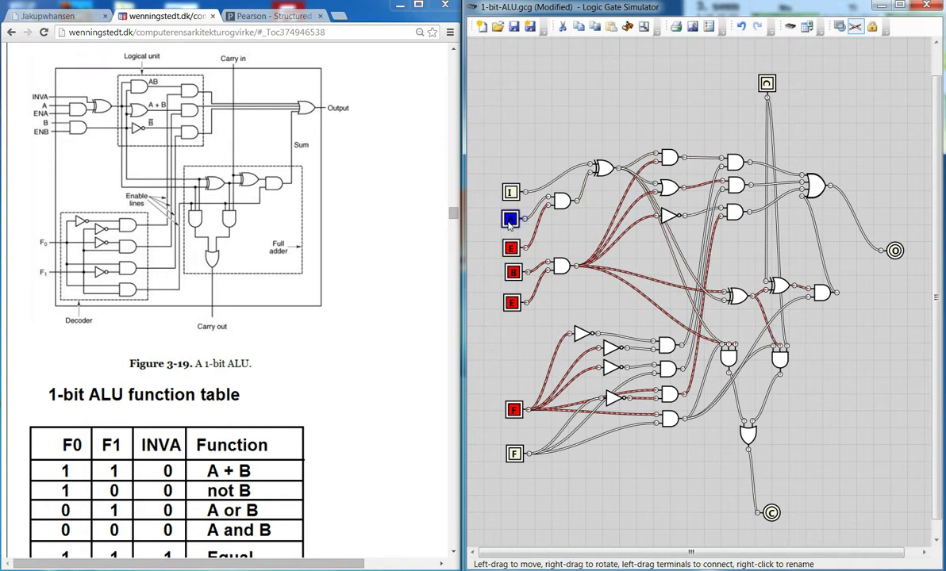
pyautogui.click(512, 272)
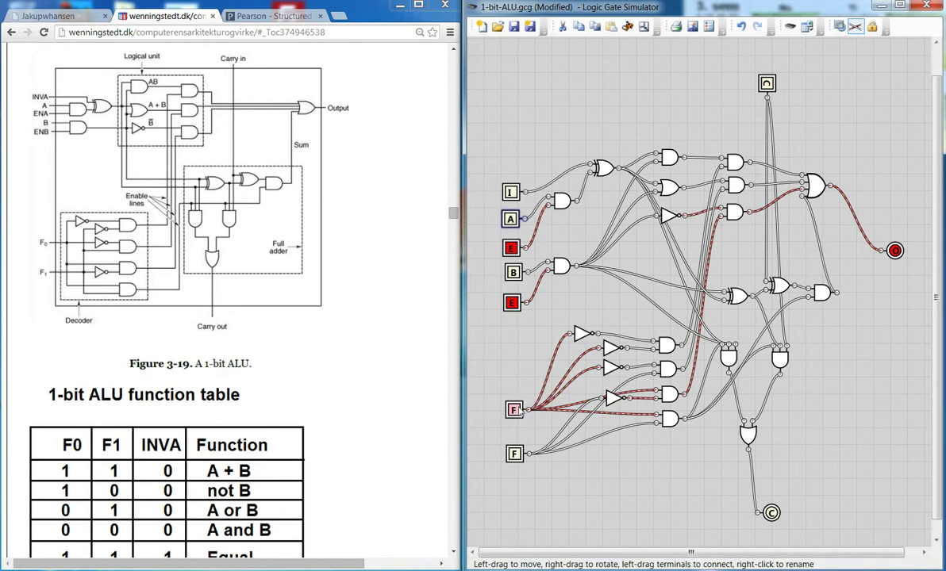
# - Set F0 off and F1 on, then toggle A and B through their combinations to check OR
pyautogui.click(514, 410)
pyautogui.click(515, 455)
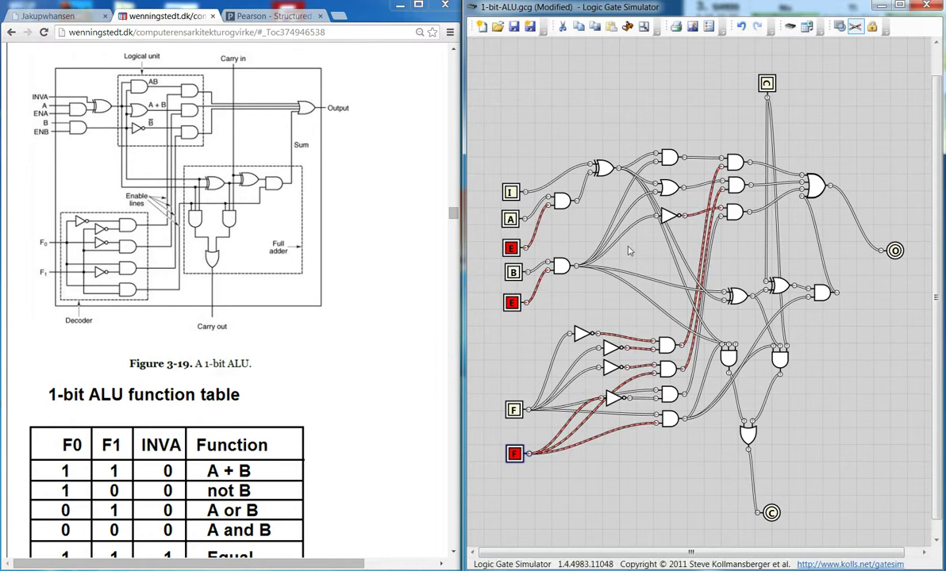
pyautogui.click(511, 219)
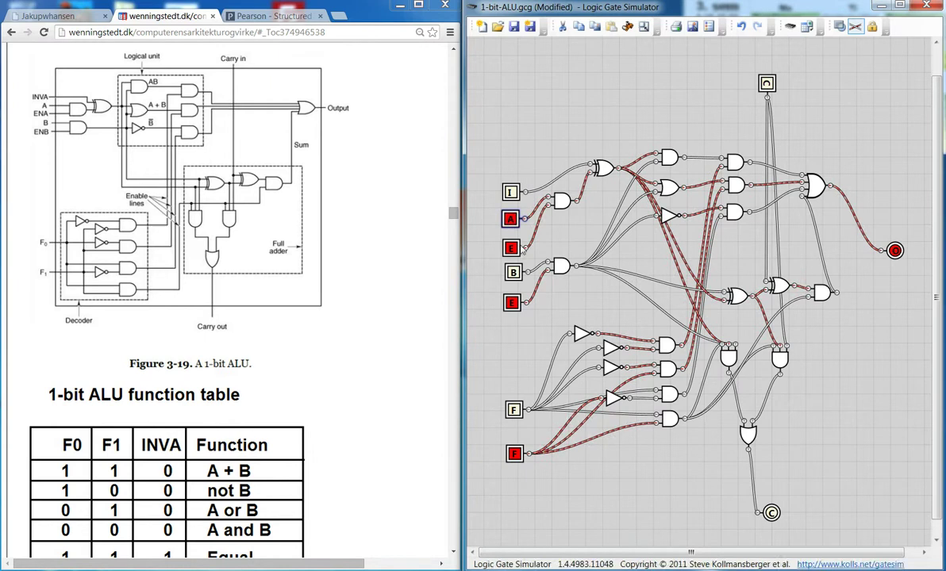
pyautogui.click(513, 272)
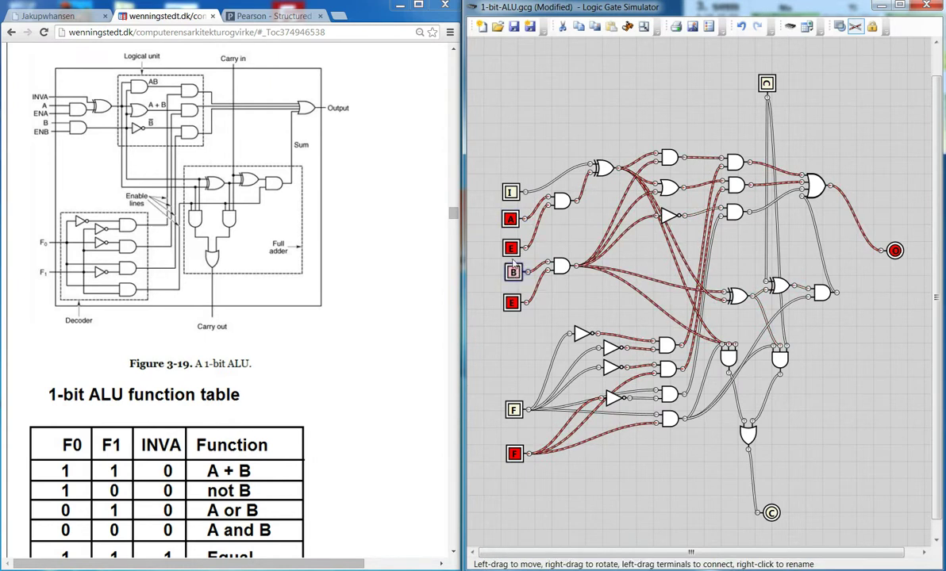
pyautogui.click(510, 219)
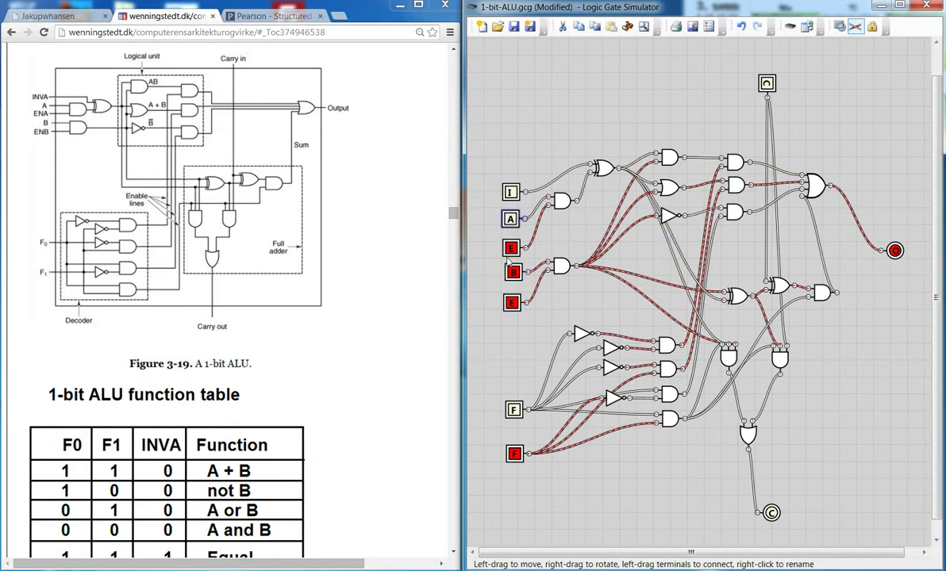
pyautogui.click(513, 272)
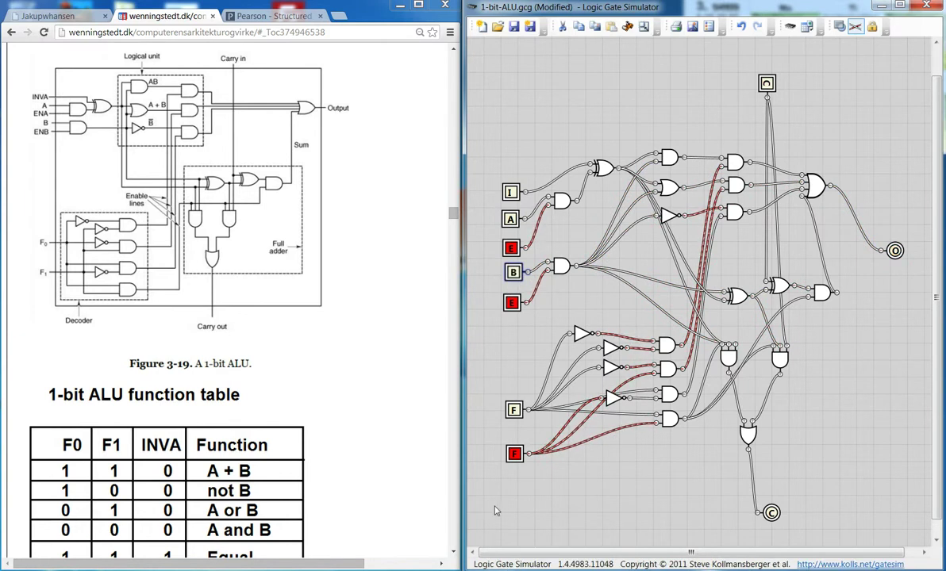
# - Turn F1 off for AND and cycle A and B through 10, 01, 11 and 00
pyautogui.click(514, 454)
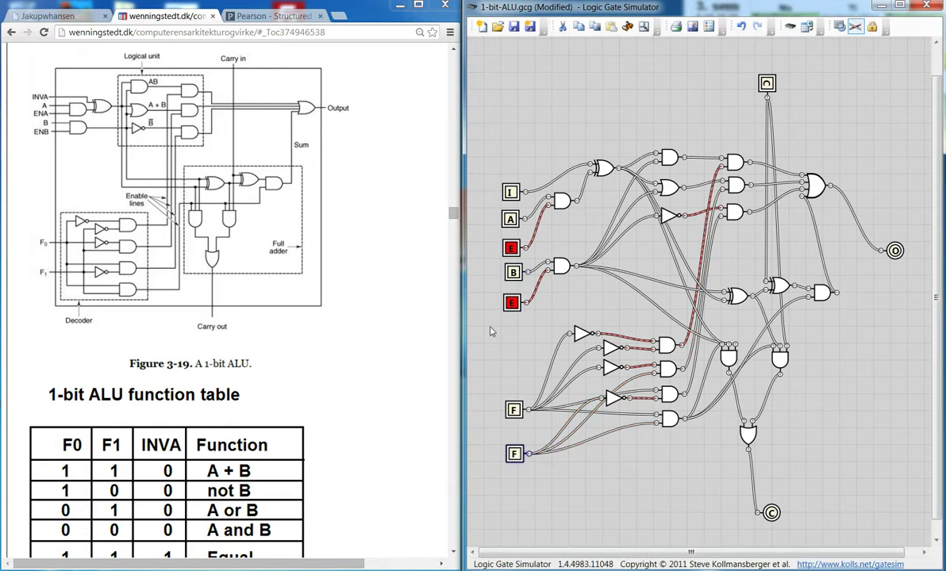
pyautogui.click(510, 220)
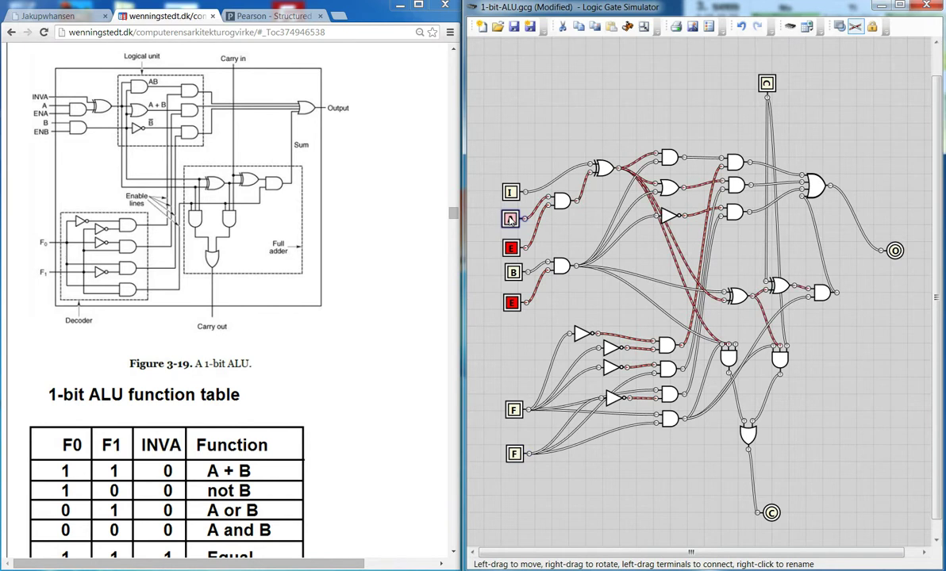
pyautogui.click(510, 220)
pyautogui.click(513, 273)
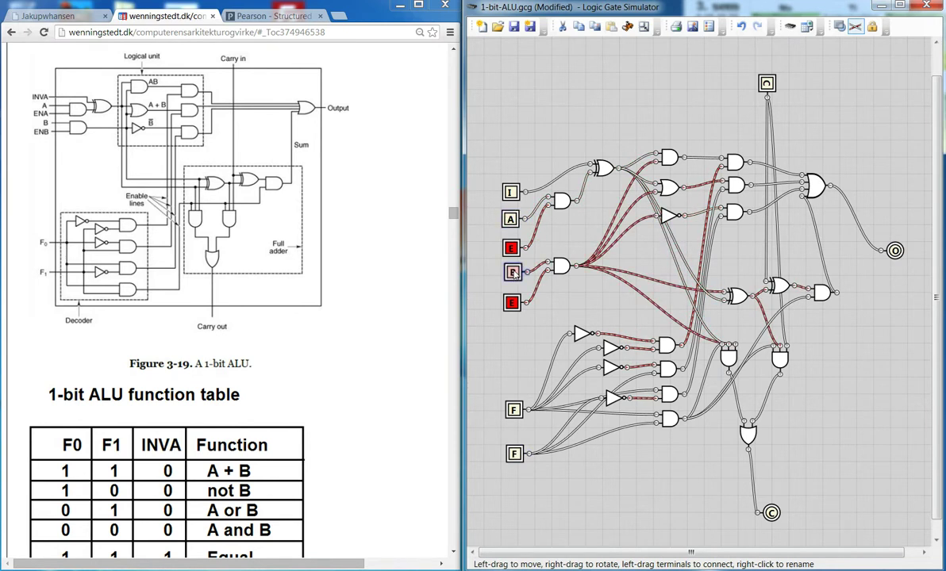
pyautogui.click(510, 220)
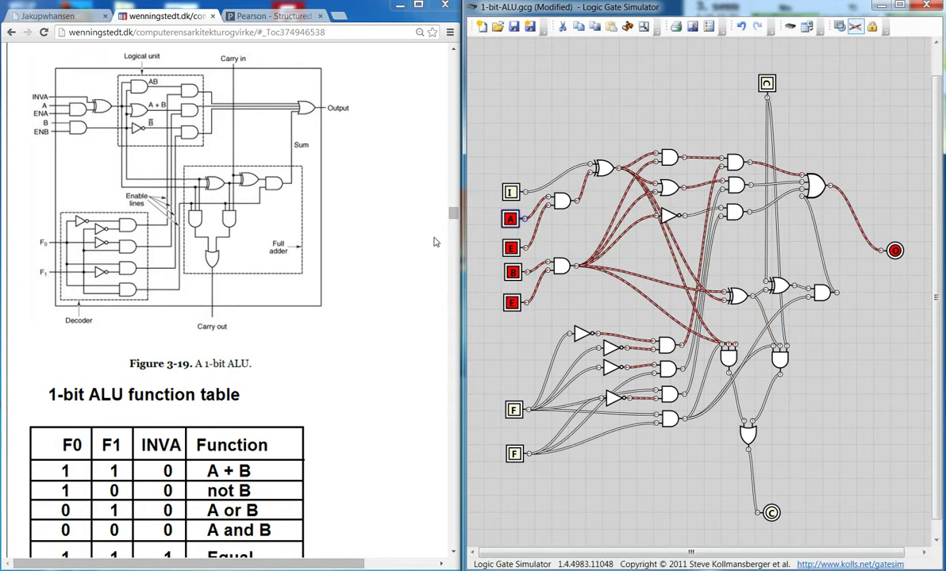
pyautogui.click(510, 219)
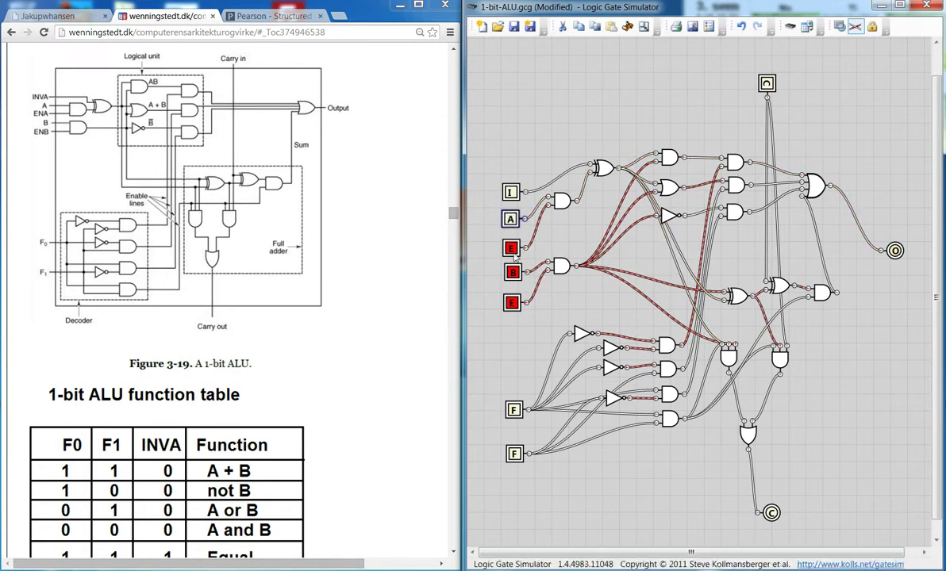
pyautogui.click(512, 272)
# - Find the Equal row in the table and turn on F0, F1 and INVA
pyautogui.scroll(-1, 390, 277)
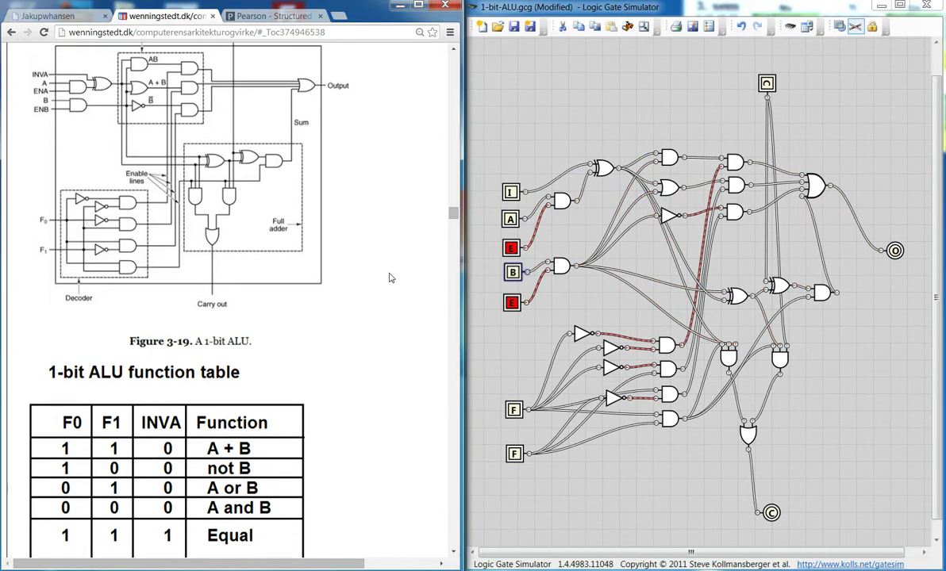
pyautogui.scroll(-1, 390, 277)
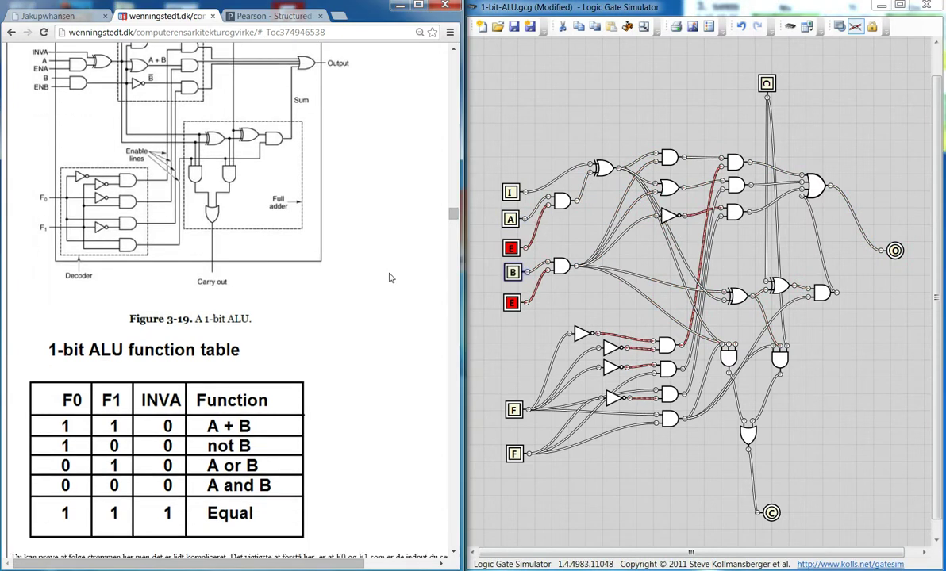
pyautogui.click(513, 410)
pyautogui.click(514, 455)
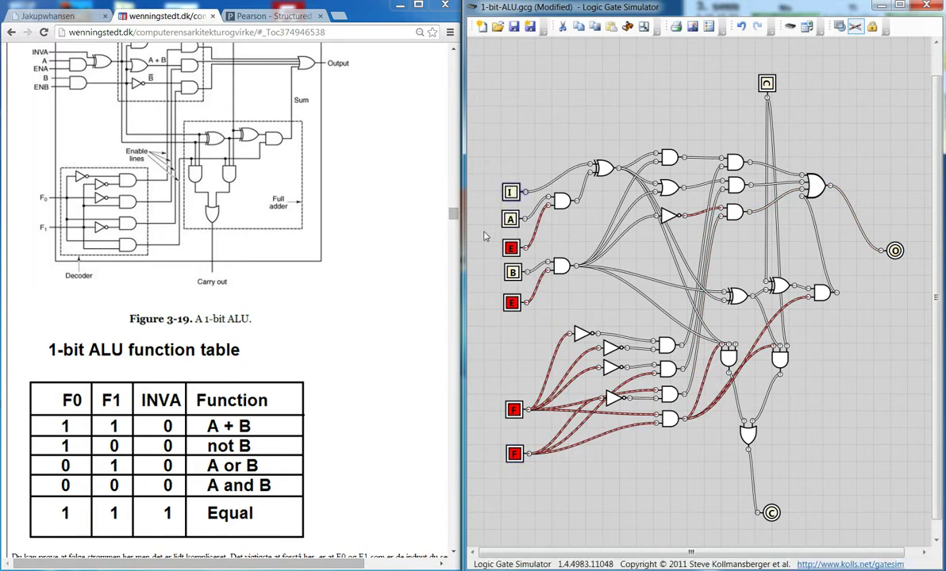
pyautogui.click(510, 192)
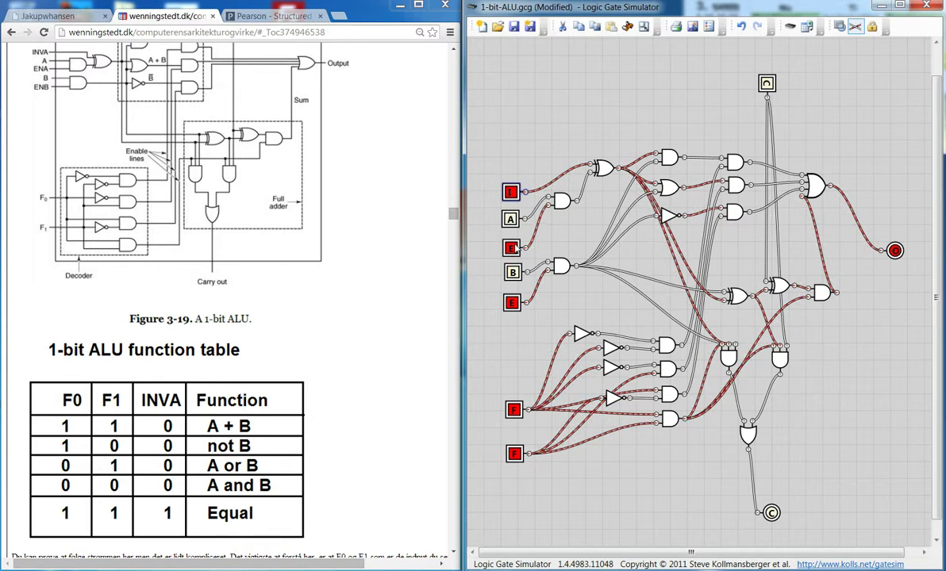
# - Toggle A and B through all combinations, checking the output is high only when they match
pyautogui.click(510, 219)
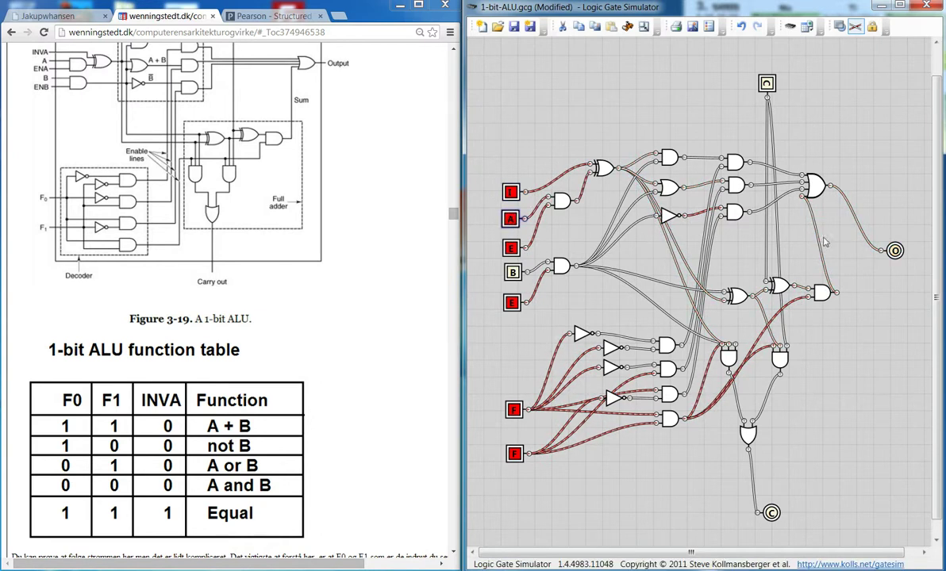
pyautogui.click(512, 273)
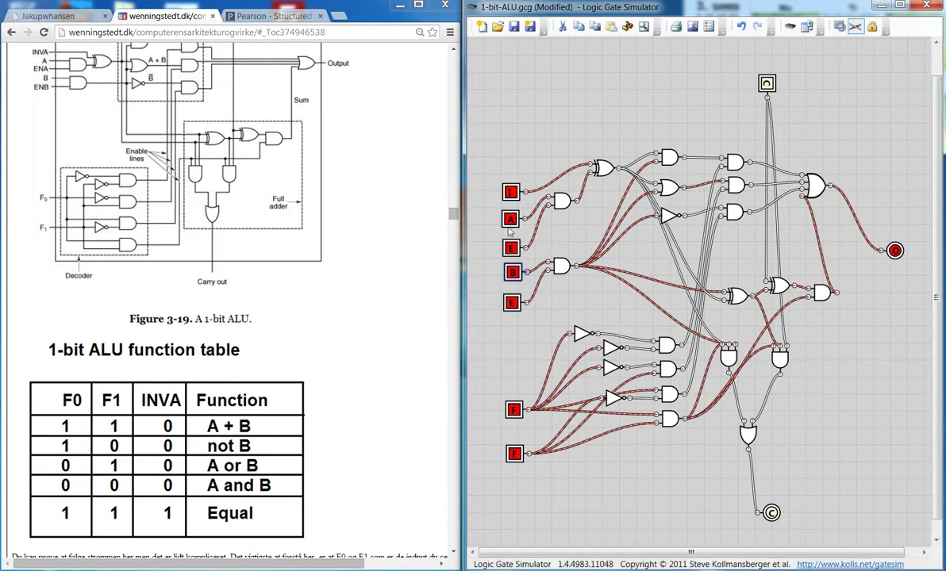
pyautogui.click(512, 223)
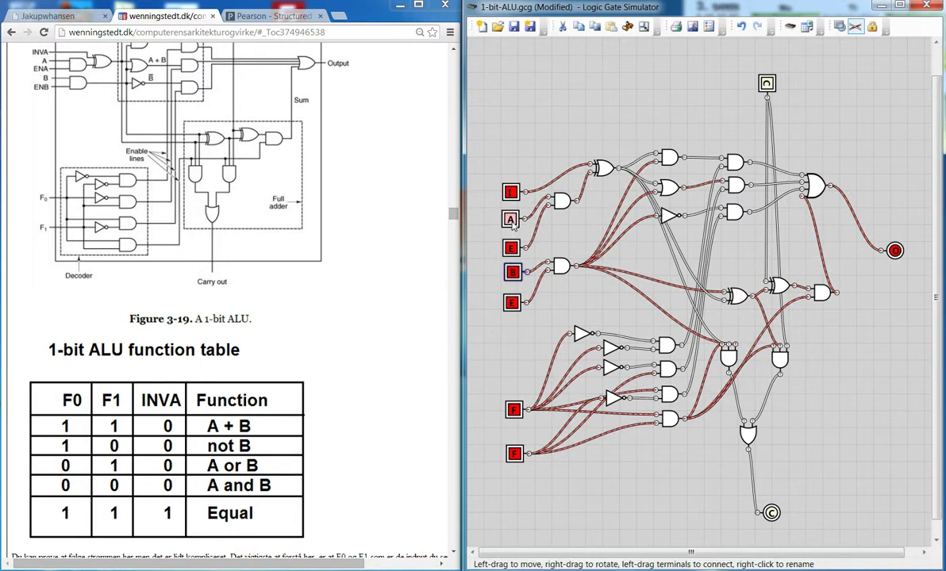
pyautogui.click(512, 273)
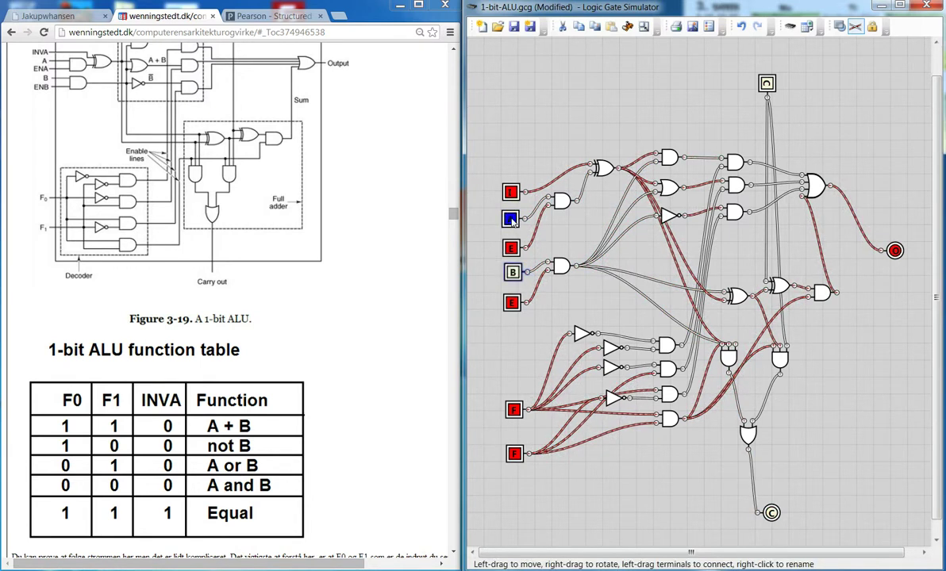
pyautogui.click(513, 272)
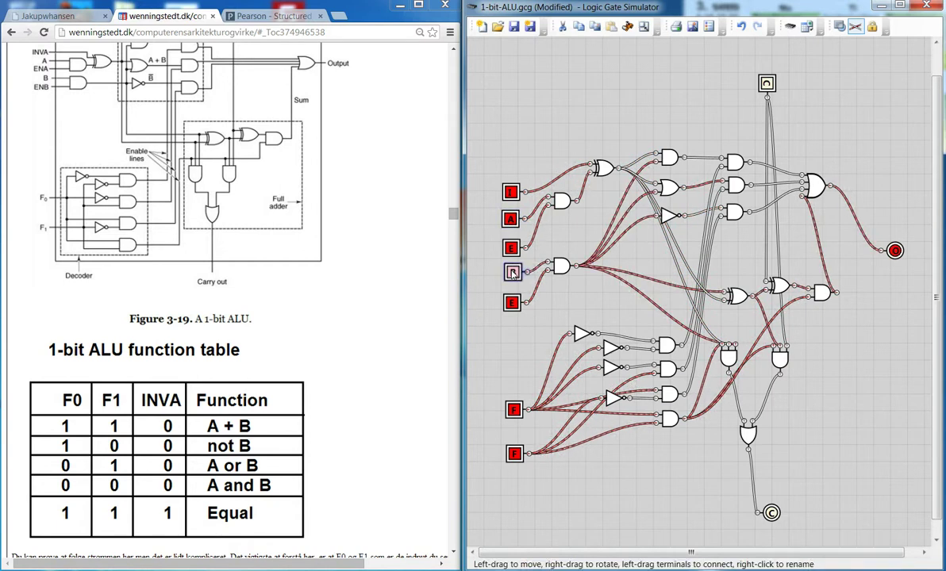
pyautogui.click(510, 218)
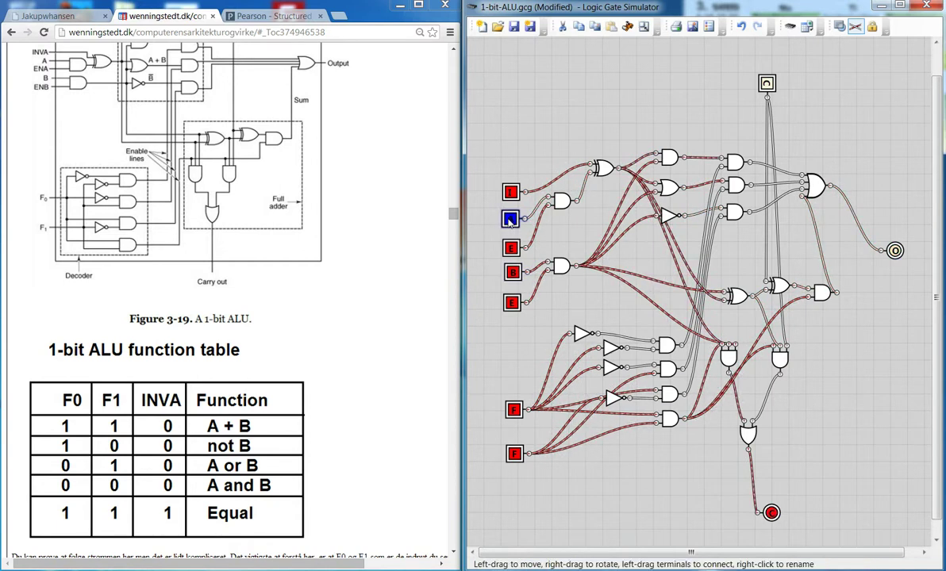
pyautogui.click(513, 273)
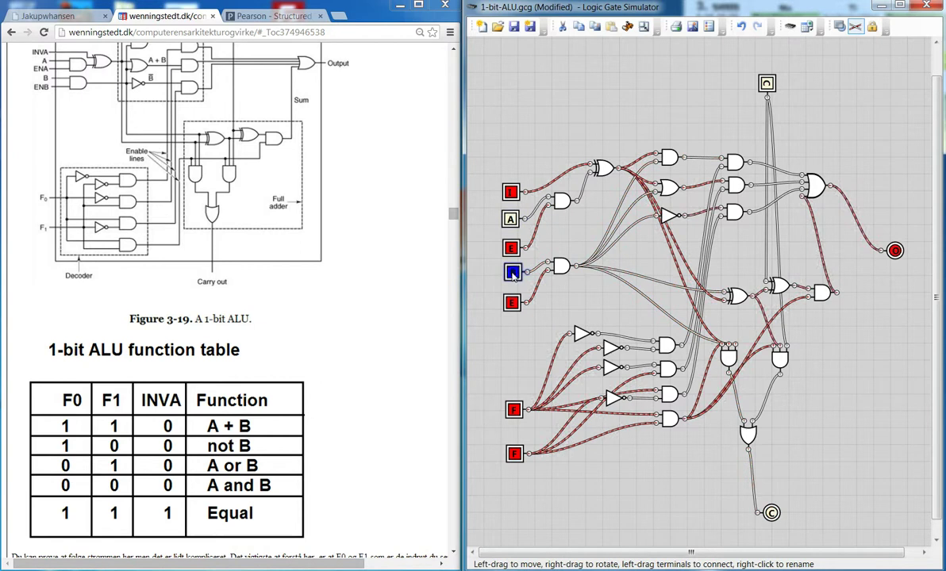